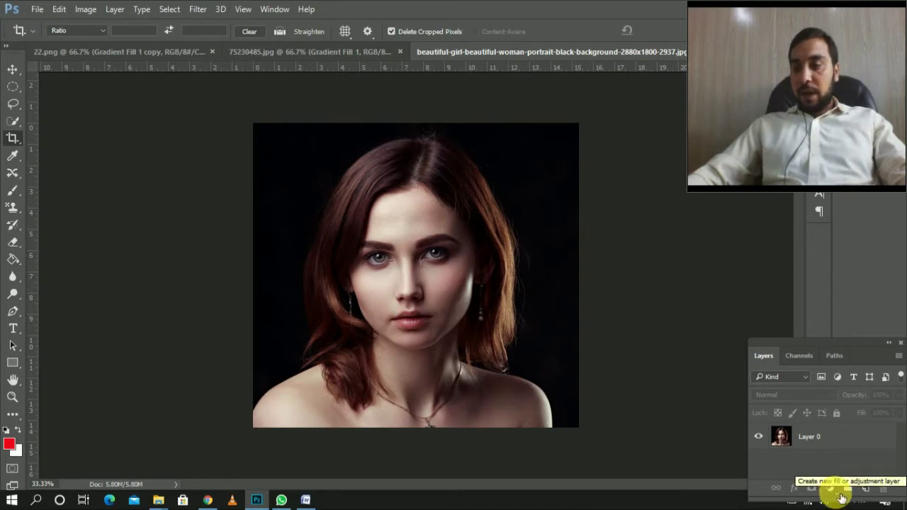
# Step: Add a Gradient Fill layer over the portrait and open its red-to-transparent gradient for editing
pyautogui.click(837, 490)
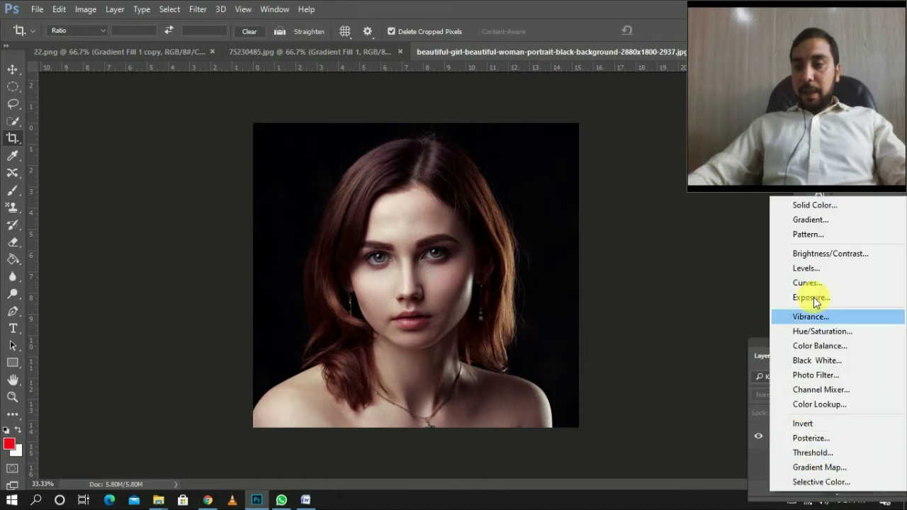
pyautogui.click(824, 223)
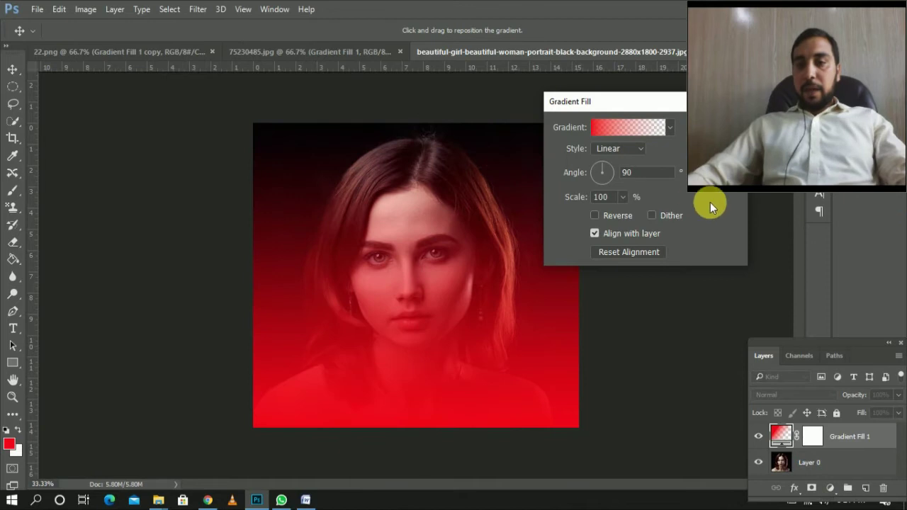
pyautogui.moveTo(638, 103); pyautogui.dragTo(601, 226)
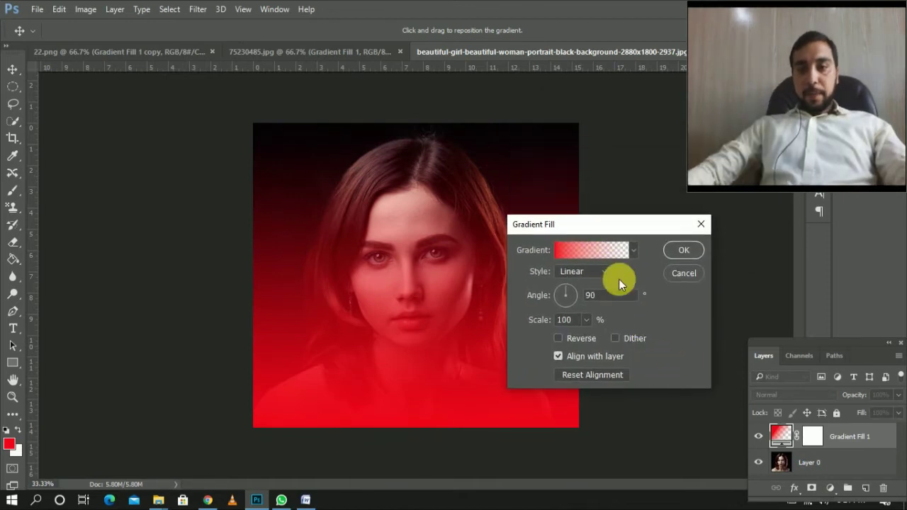
pyautogui.click(558, 253)
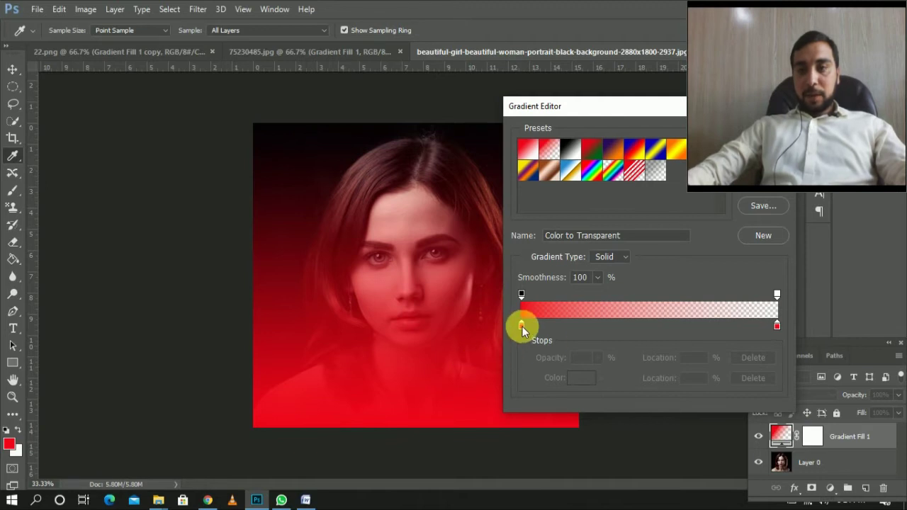
# Step: Make the gradient's left stop blue, fading to transparent, and set the fill angle to 0°
pyautogui.doubleClick(522, 327)
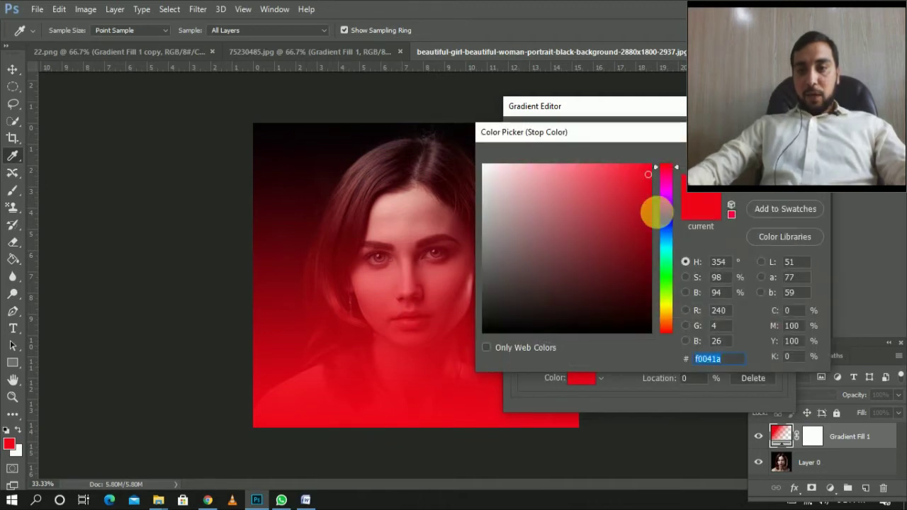
pyautogui.click(652, 190)
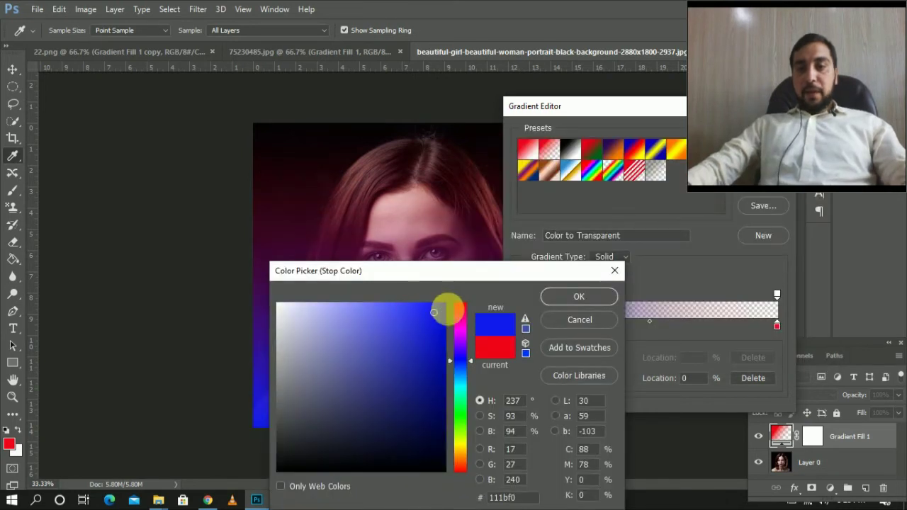
pyautogui.click(584, 296)
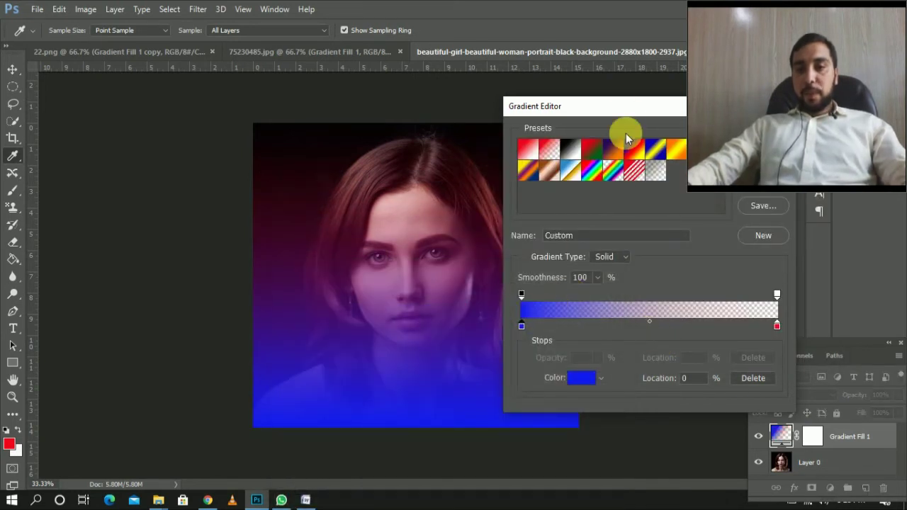
pyautogui.moveTo(626, 108); pyautogui.dragTo(605, 204)
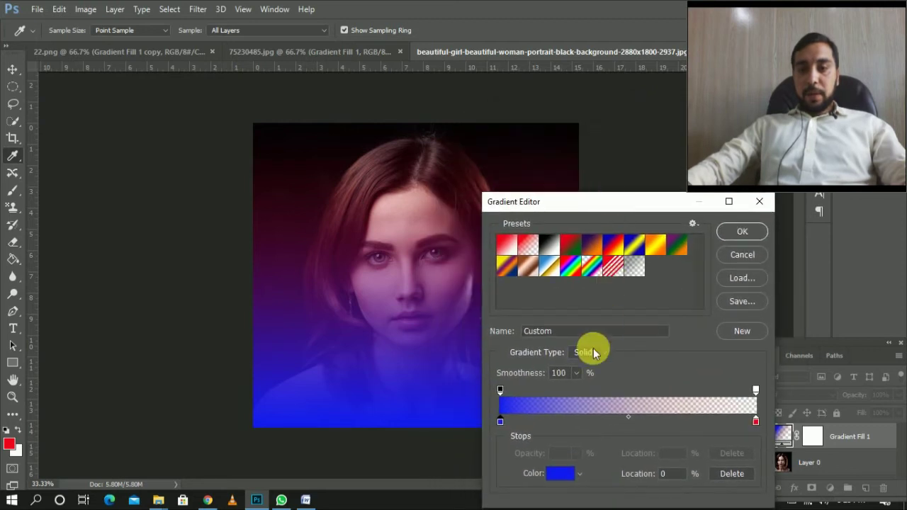
pyautogui.click(742, 232)
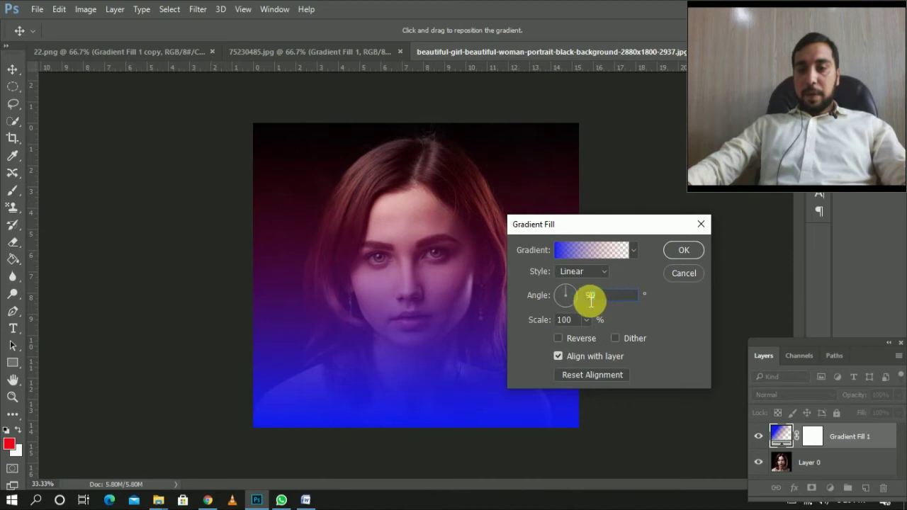
pyautogui.moveTo(565, 294); pyautogui.dragTo(545, 292)
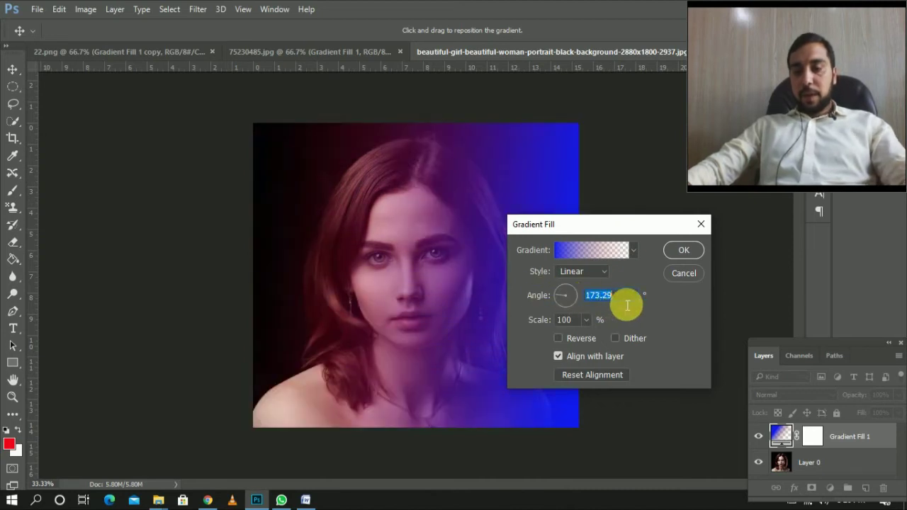
pyautogui.write('0')
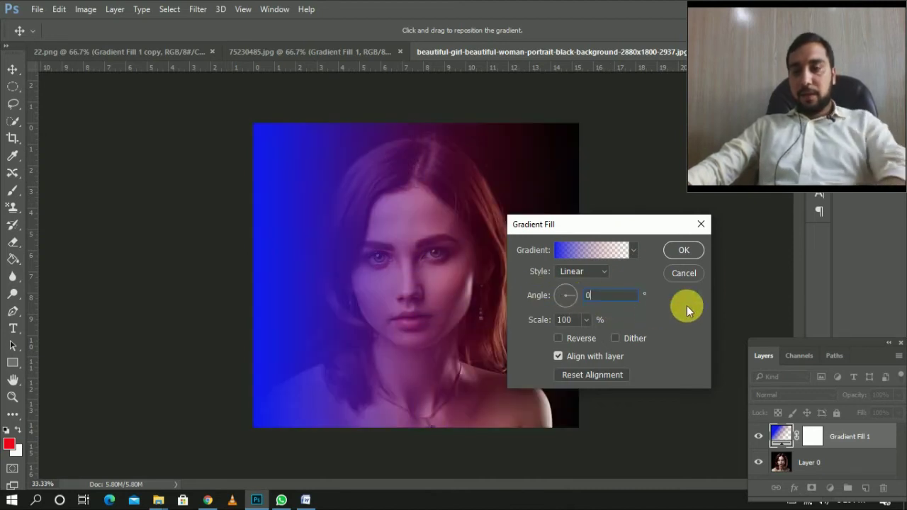
# Step: Apply the gradient fill, then reopen Gradient Fill 1's gradient in the Gradient Editor
pyautogui.click(685, 249)
pyautogui.press('c')
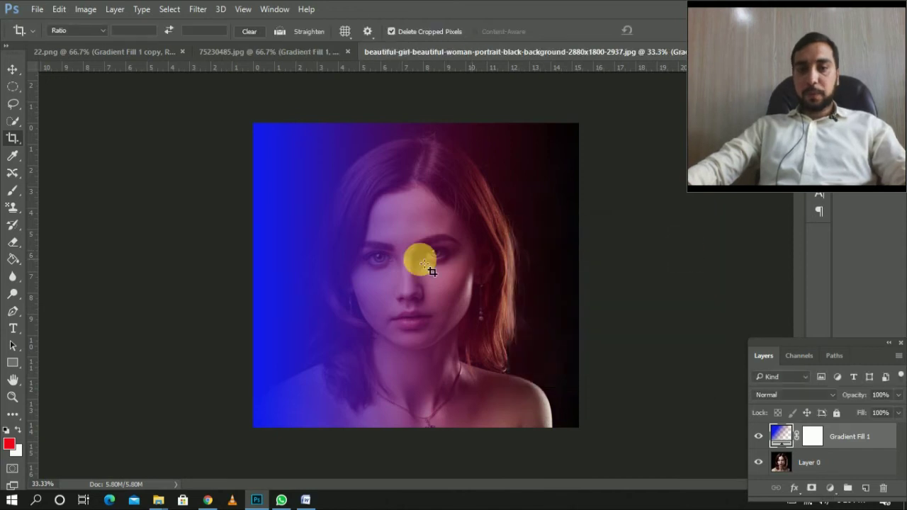
pyautogui.click(13, 69)
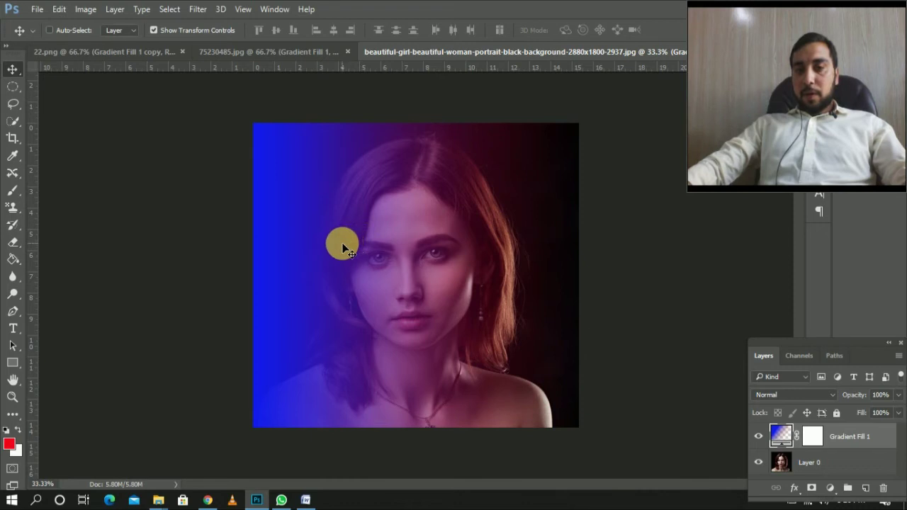
pyautogui.doubleClick(784, 436)
pyautogui.click(562, 254)
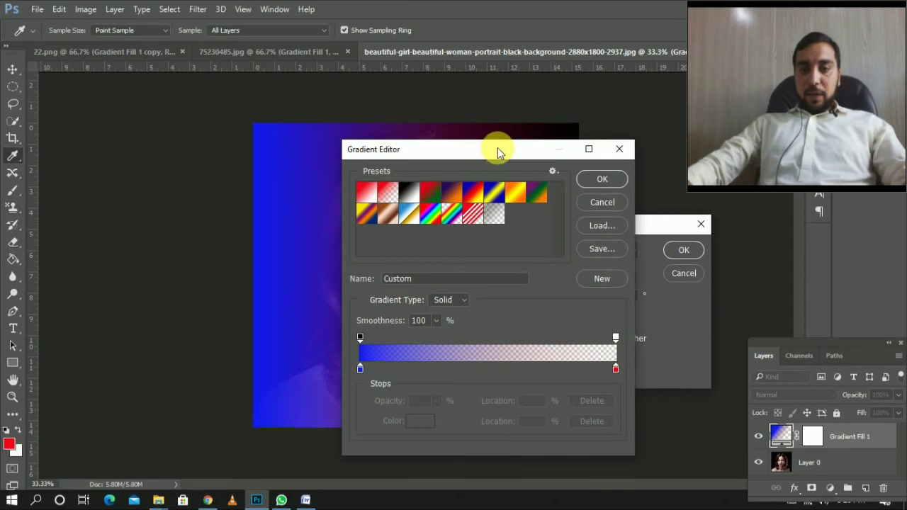
pyautogui.moveTo(497, 147); pyautogui.dragTo(710, 160)
# Step: Move the opacity stops toward the middle, delete the red stop, and add a softening opacity stop
pyautogui.click(572, 349)
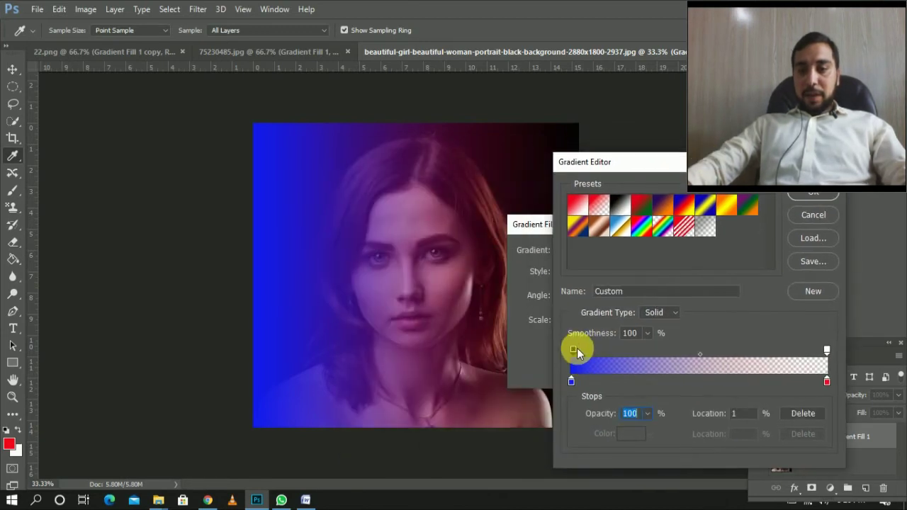
pyautogui.moveTo(576, 348); pyautogui.dragTo(693, 349)
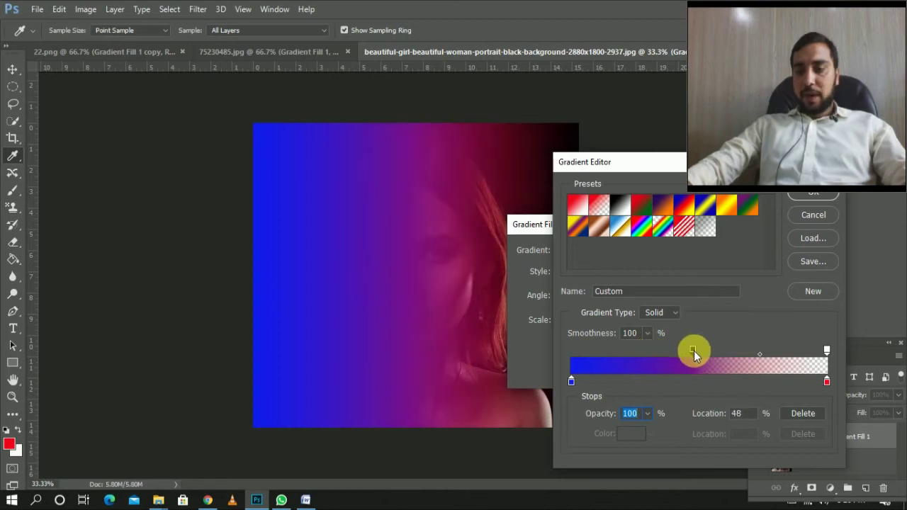
pyautogui.click(827, 383)
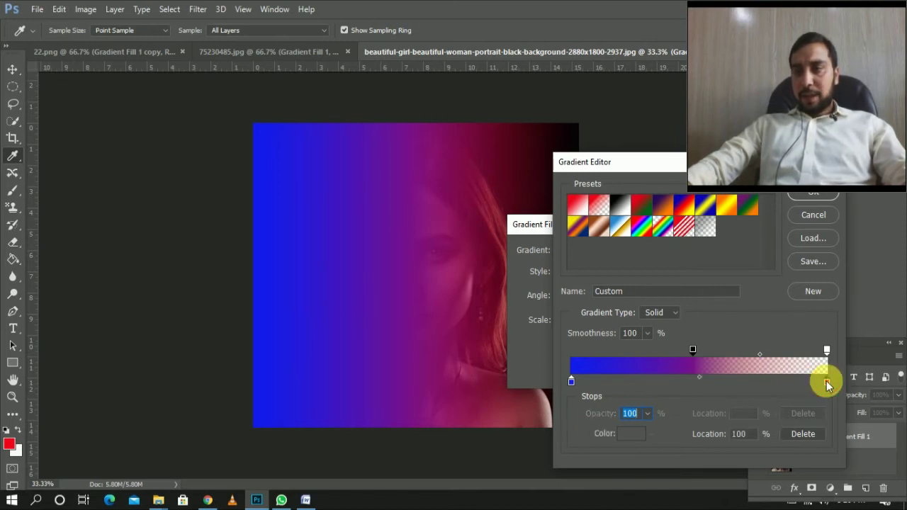
pyautogui.click(803, 435)
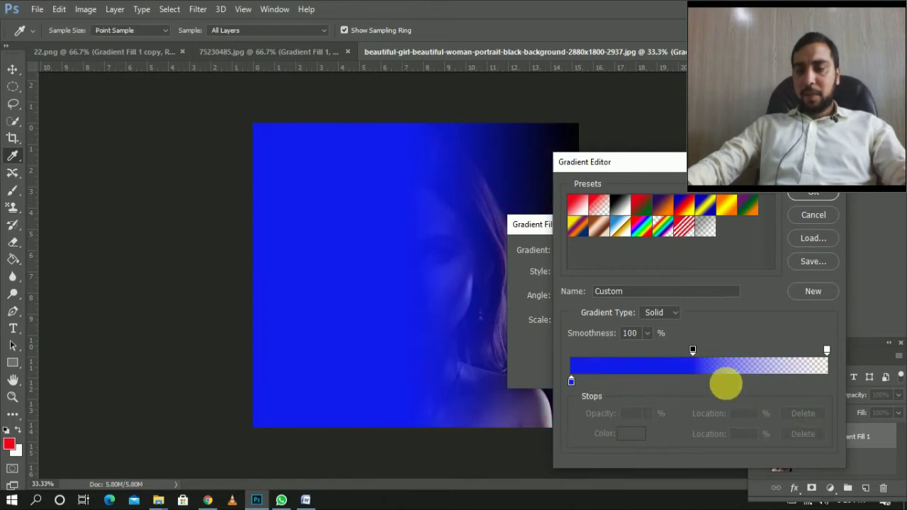
pyautogui.click(825, 349)
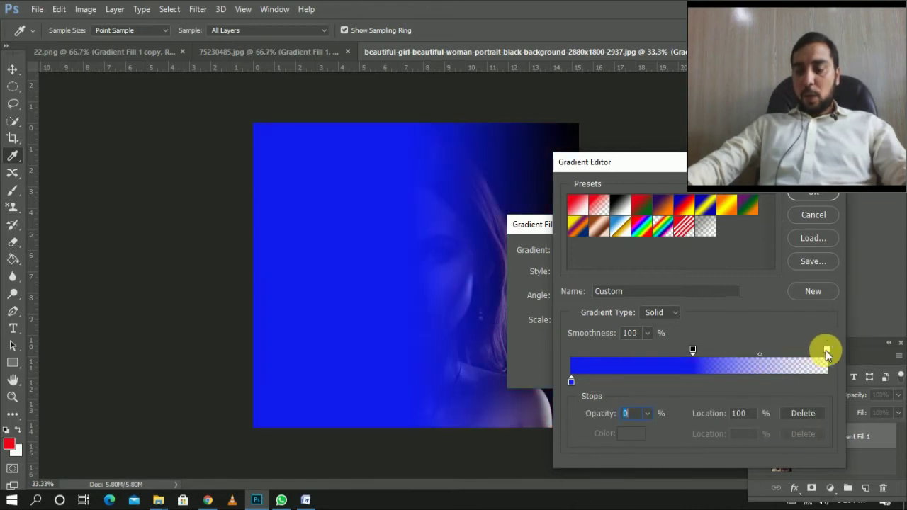
pyautogui.moveTo(825, 350); pyautogui.dragTo(709, 348)
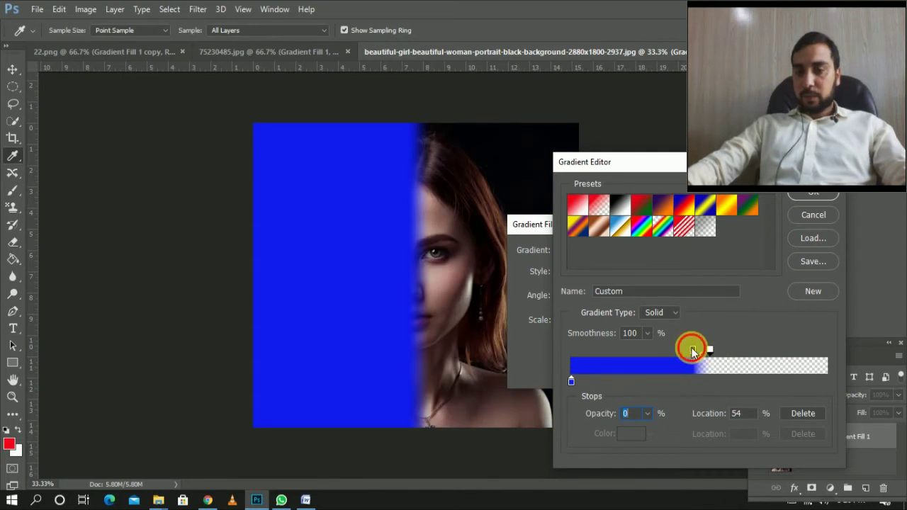
pyautogui.moveTo(692, 349)
pyautogui.mouseDown()
pyautogui.moveTo(671, 348)
pyautogui.moveTo(695, 353)
pyautogui.mouseUp()
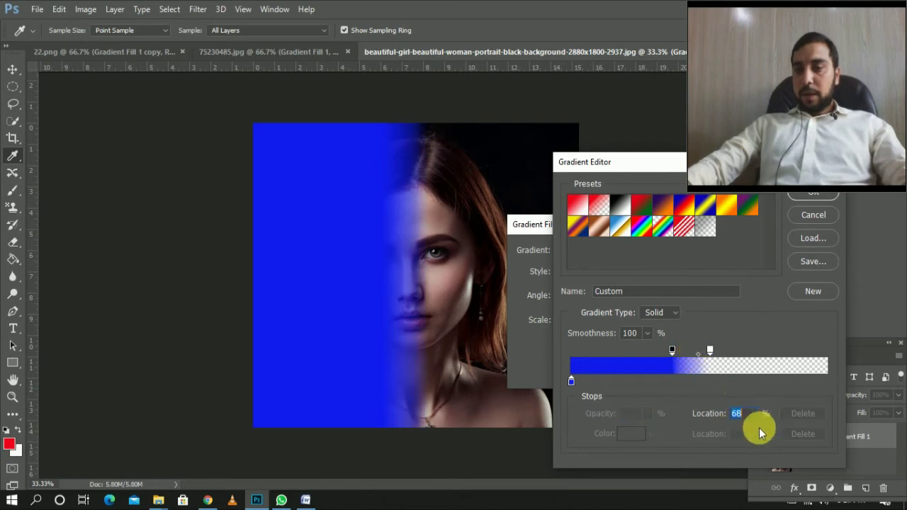
pyautogui.click(804, 195)
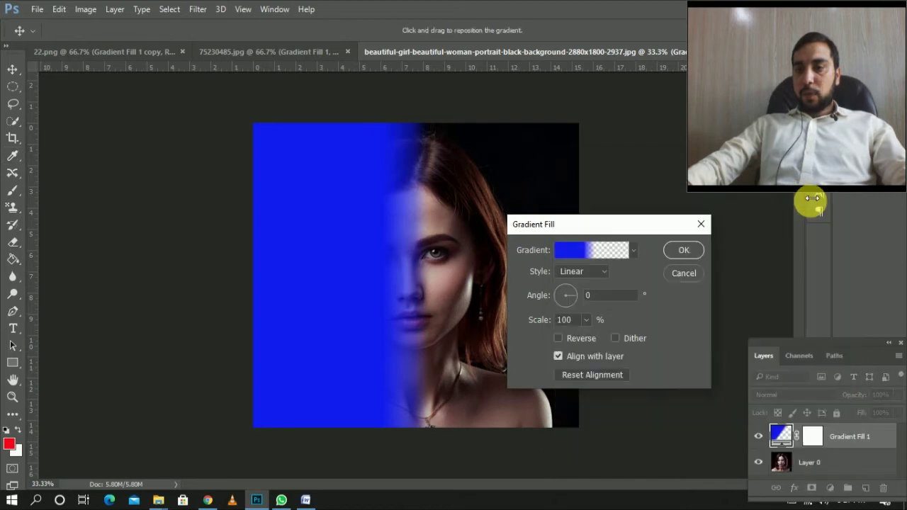
# Step: Apply the blue gradient fill, dismiss the error, and set Gradient Fill 1's blend mode to Color
pyautogui.click(684, 254)
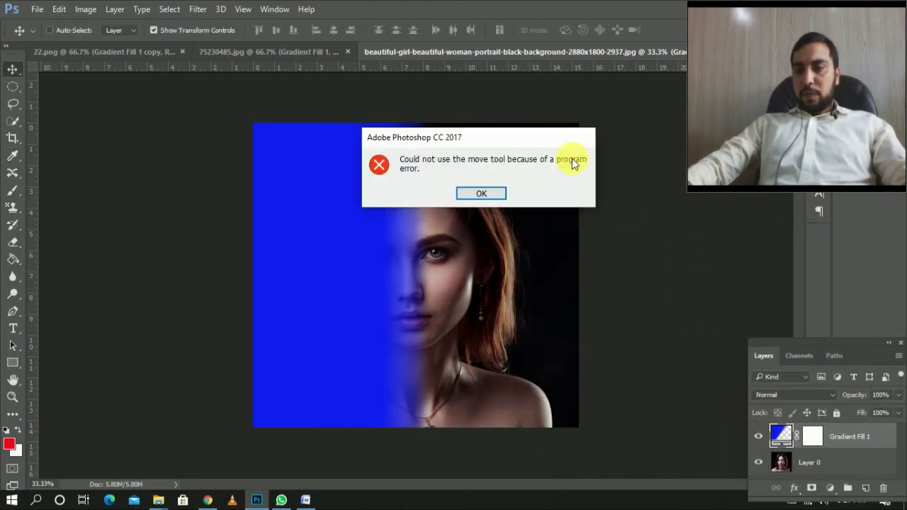
pyautogui.click(480, 195)
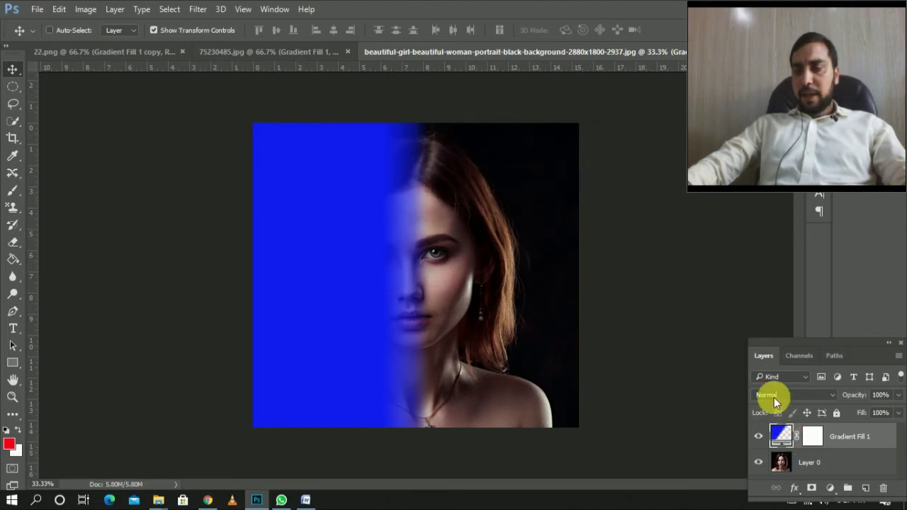
pyautogui.click(827, 397)
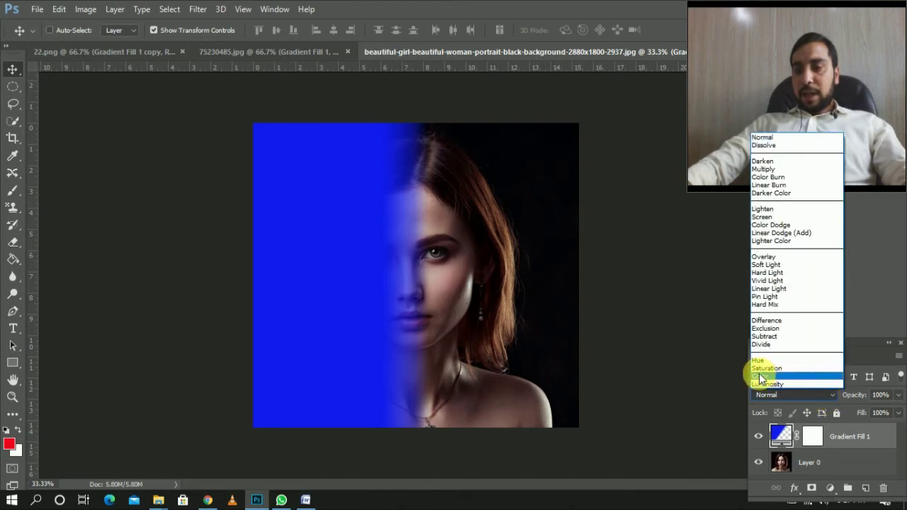
pyautogui.click(761, 376)
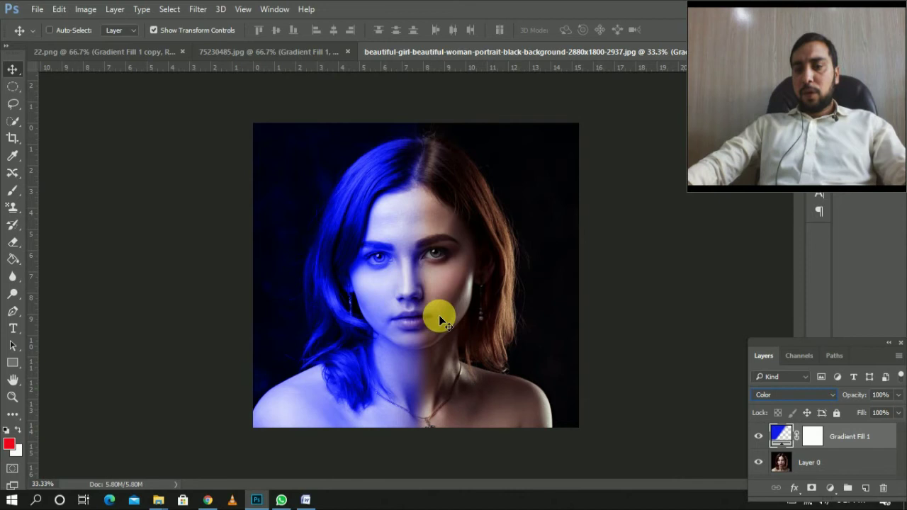
# Step: Drag Gradient Fill 1's transparency stop left to about 29% and apply the updated gradient
pyautogui.doubleClick(781, 435)
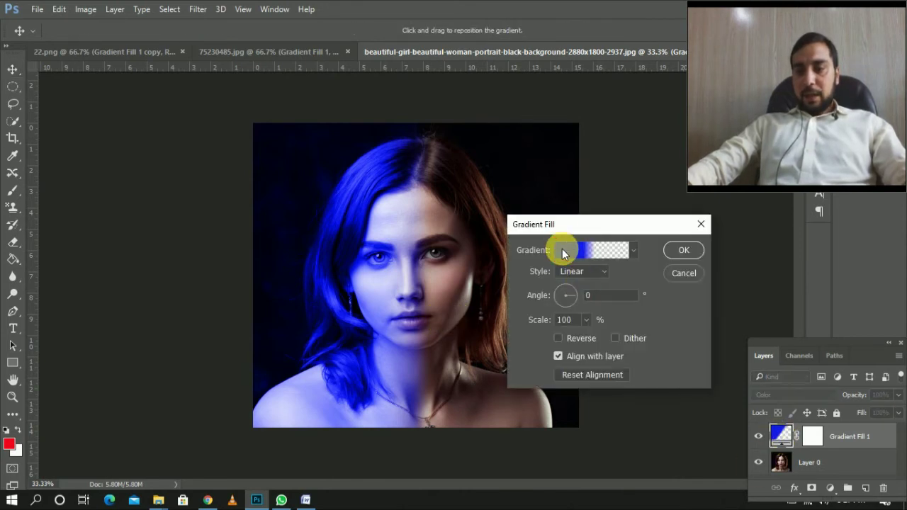
pyautogui.click(562, 250)
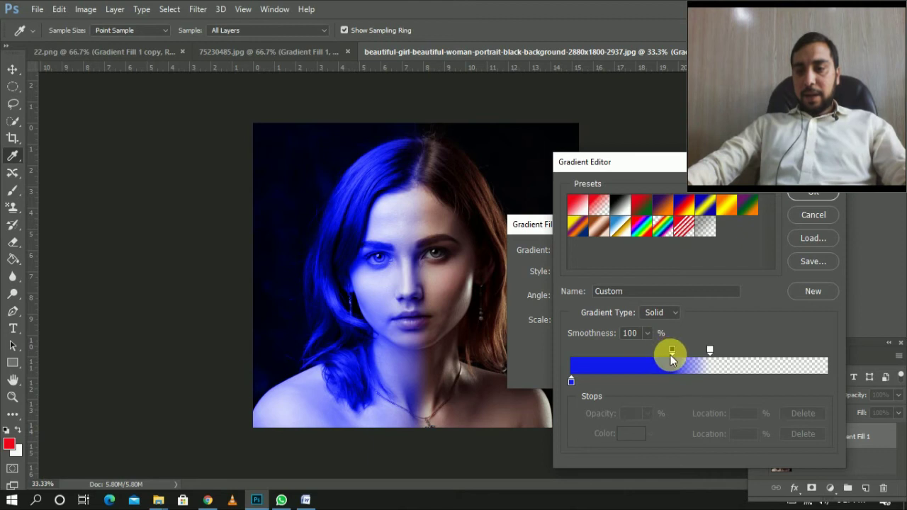
pyautogui.moveTo(671, 349); pyautogui.dragTo(651, 355)
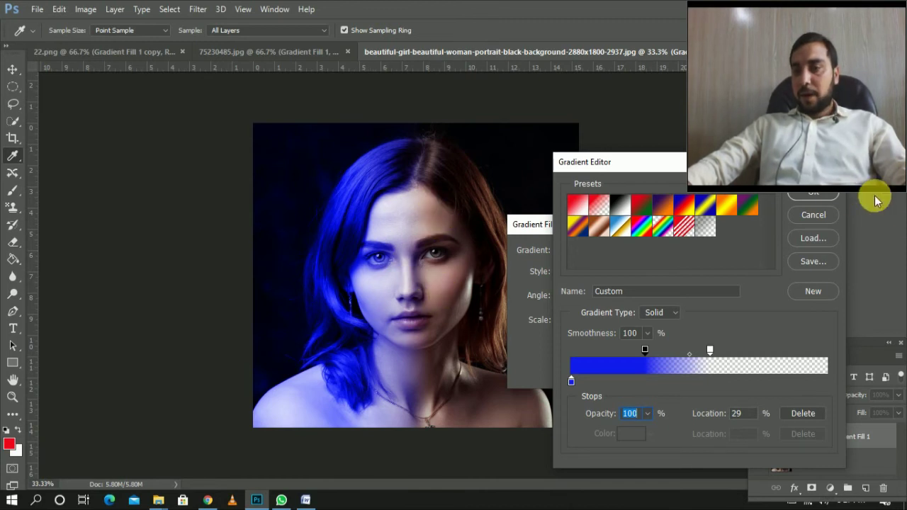
pyautogui.click(826, 198)
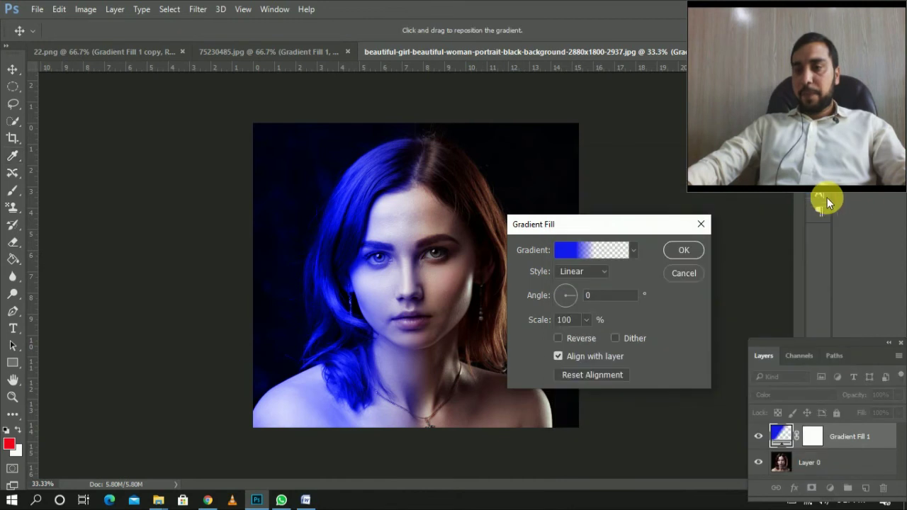
pyautogui.click(686, 251)
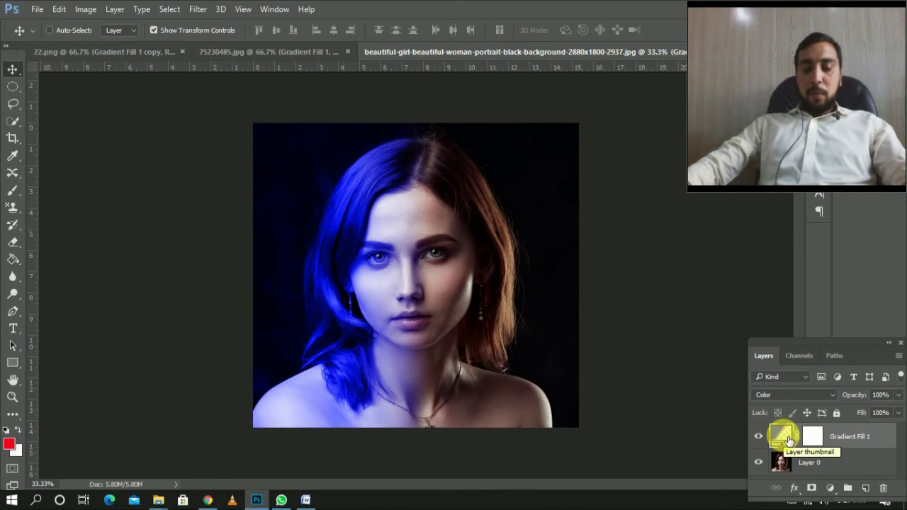
# Step: Duplicate the gradient fill layer and change the copy's solid stop colour to pink-red f90746
pyautogui.hotkey('ctrl', 'j')
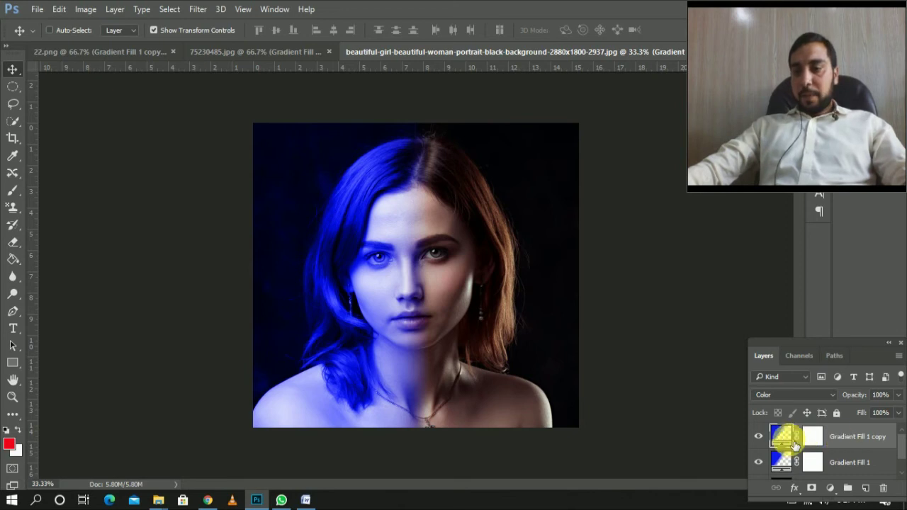
pyautogui.doubleClick(782, 435)
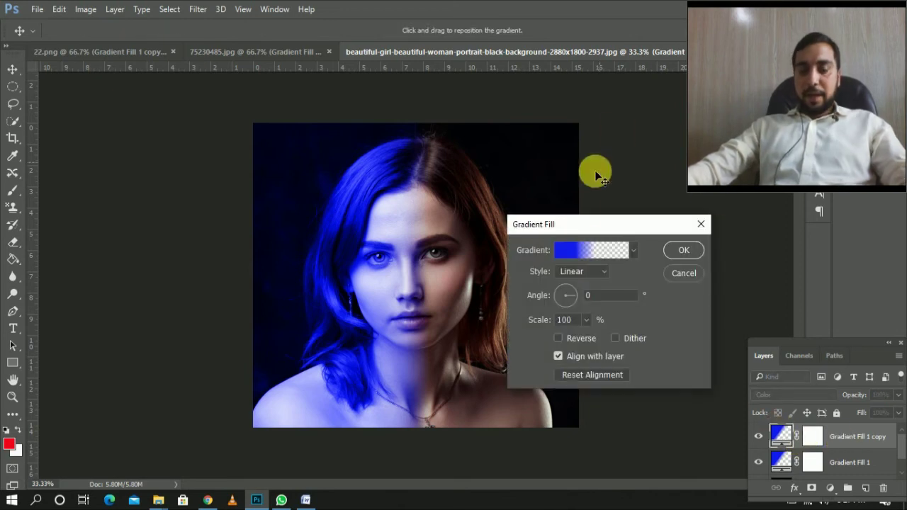
pyautogui.click(572, 253)
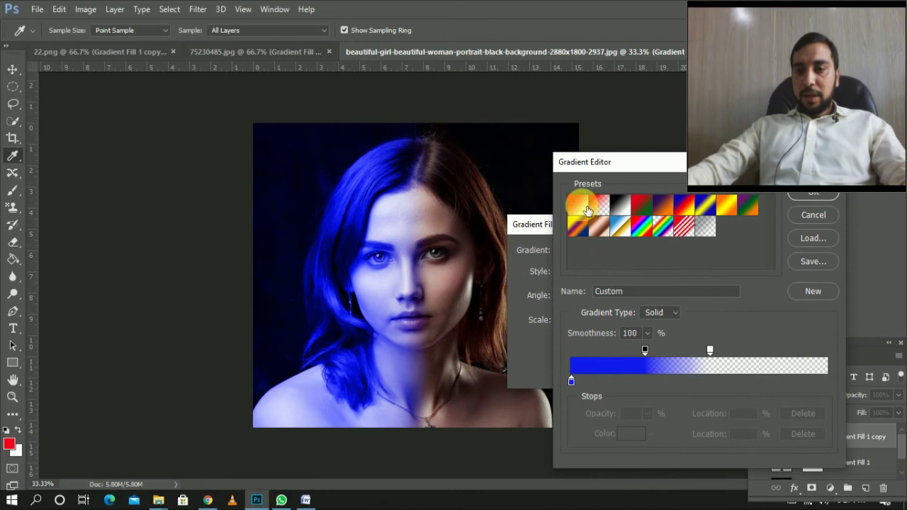
pyautogui.click(570, 381)
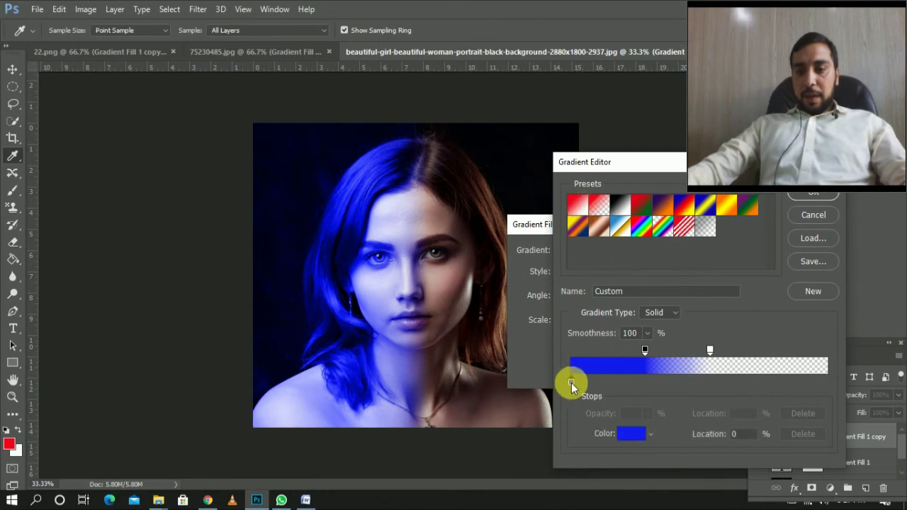
pyautogui.click(634, 435)
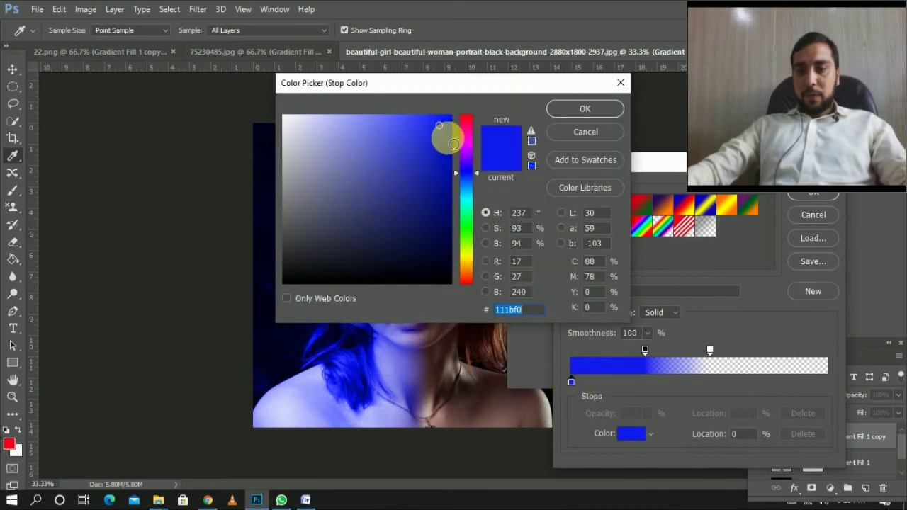
pyautogui.click(466, 123)
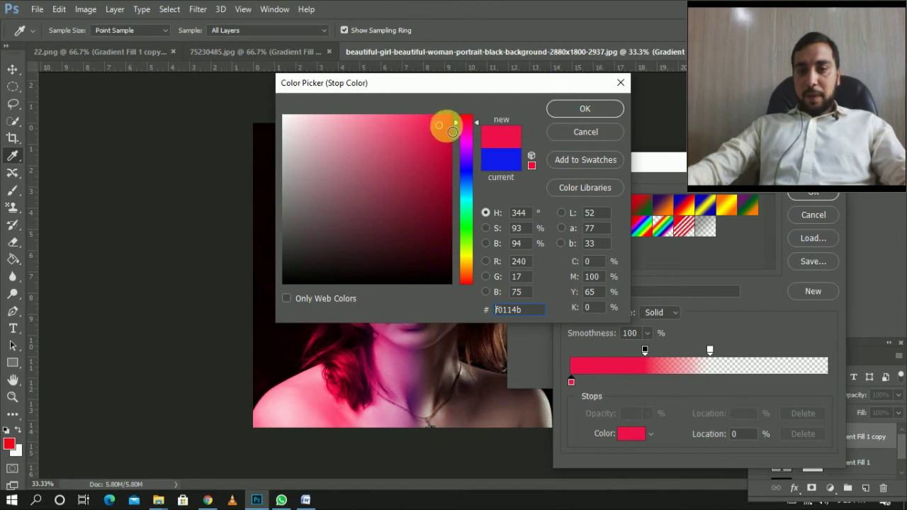
pyautogui.click(452, 125)
pyautogui.click(447, 119)
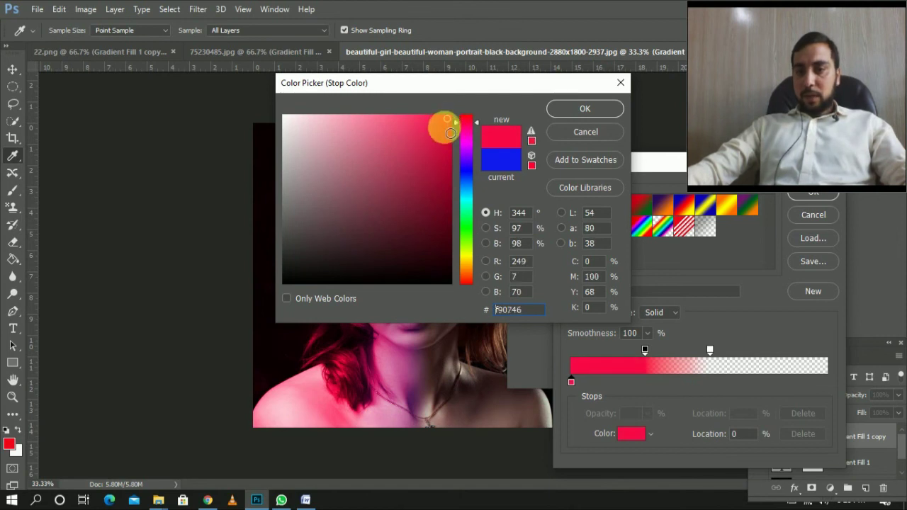
pyautogui.click(585, 109)
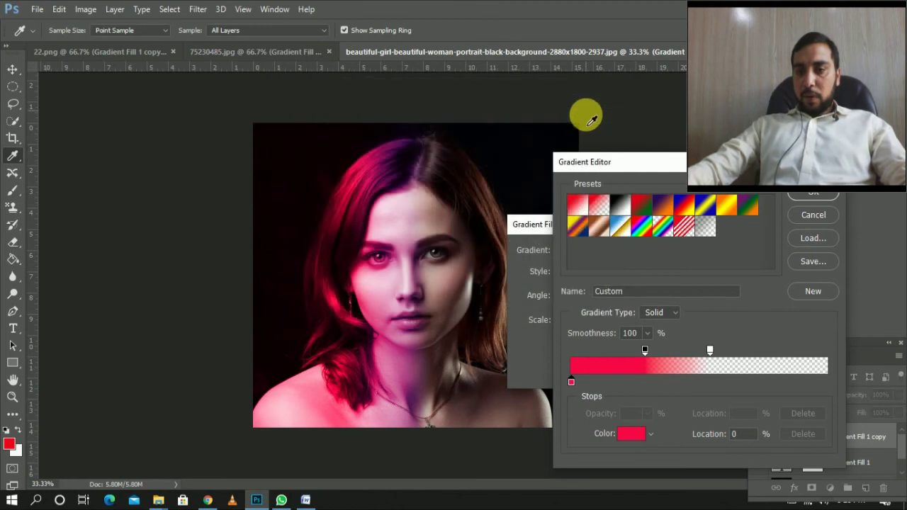
# Step: Reverse the pink-red gradient so it lights the right side and apply it
pyautogui.click(814, 198)
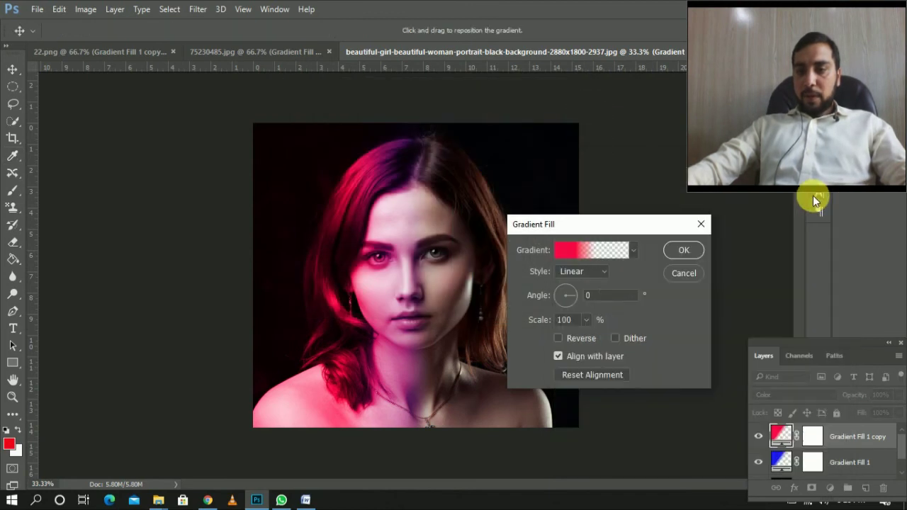
pyautogui.click(558, 339)
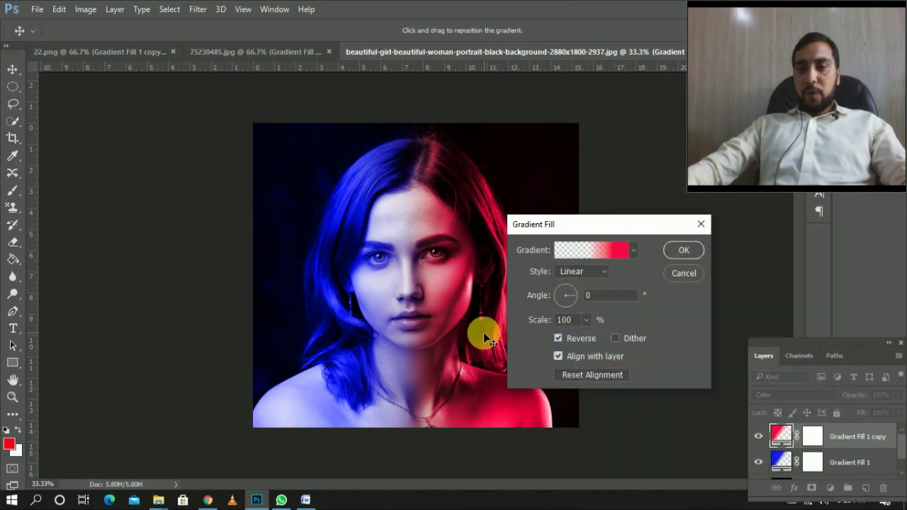
pyautogui.click(681, 250)
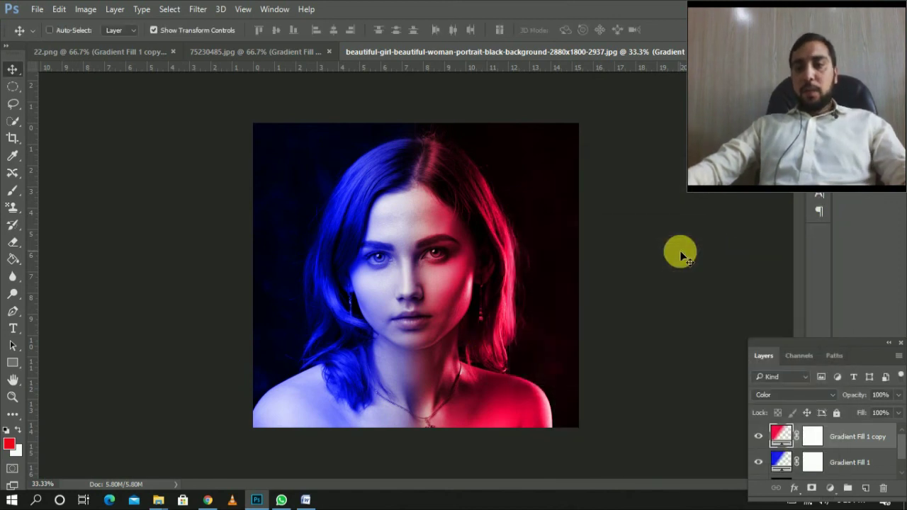